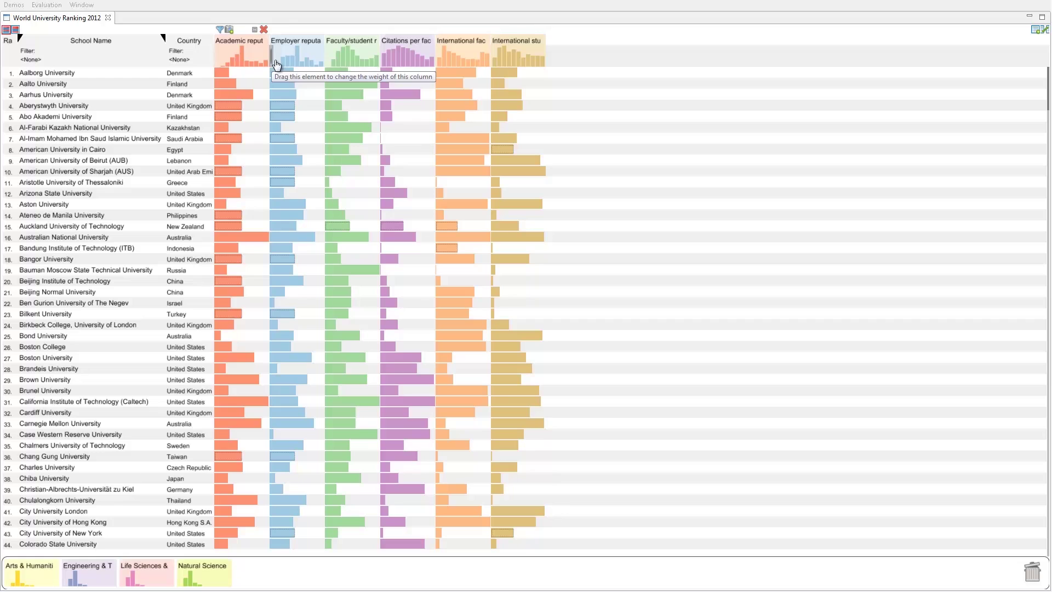
Move the Employer reputation column before Academic reputation, remove it from the table, and restore it right after Academic reputation
mouse_move(288, 76)
mouse_down()
mouse_move(225, 92)
mouse_move(214, 62)
mouse_move(358, 63)
mouse_move(275, 64)
mouse_up()
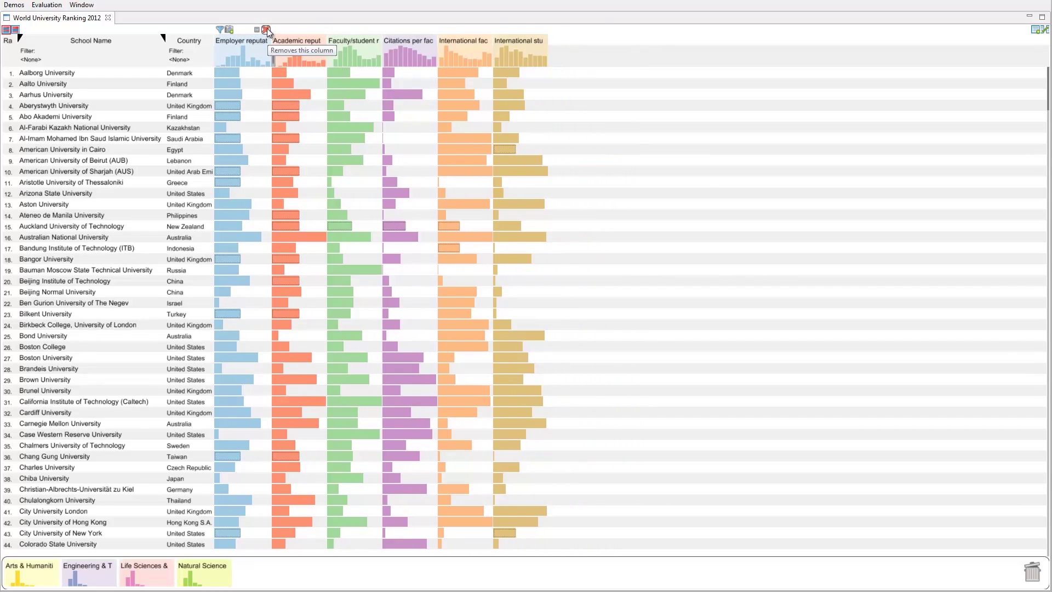
click(266, 30)
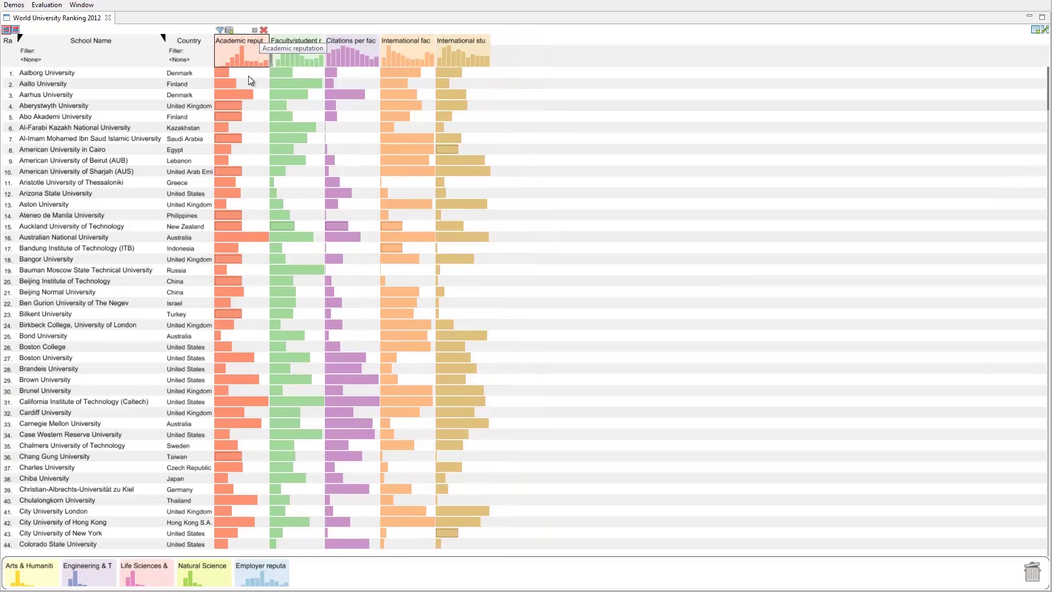
drag(261, 573, 267, 64)
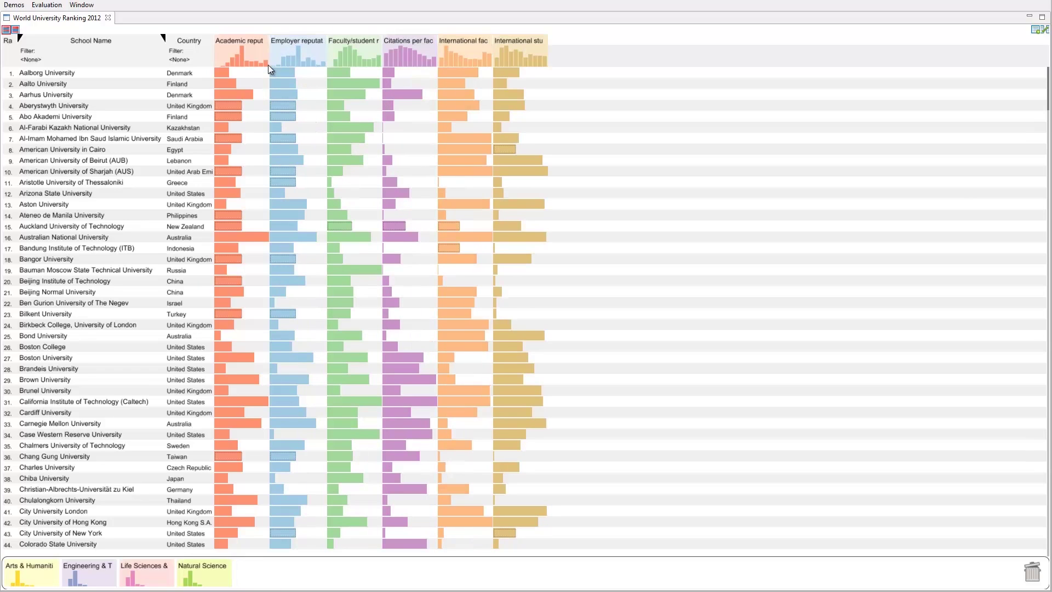
Switch the table to the compressed row layout with shrinking row heights, and return it to uniform rows
mouse_move(290, 44)
click(16, 31)
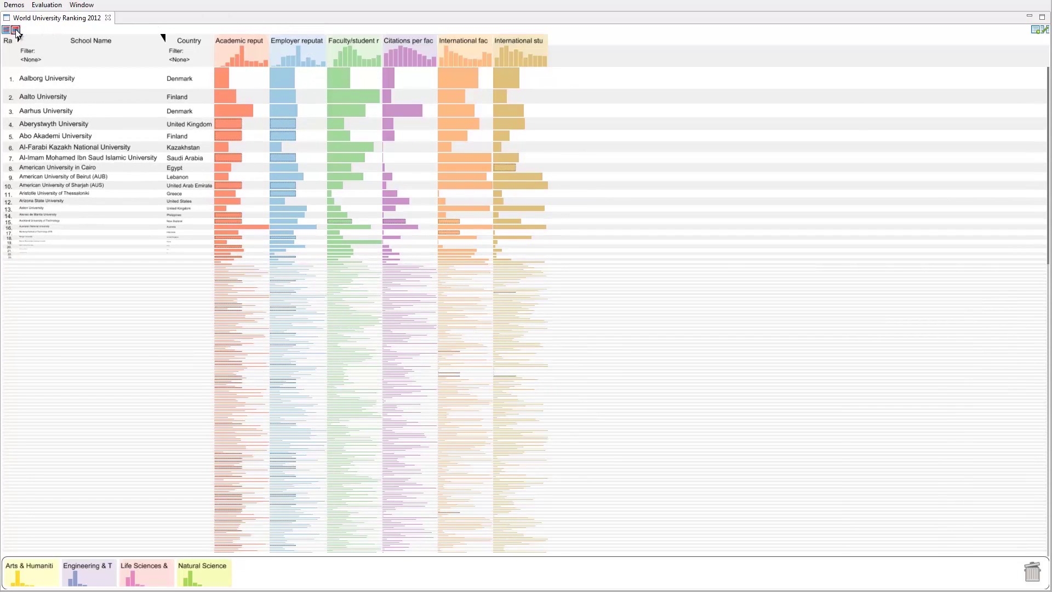
click(6, 30)
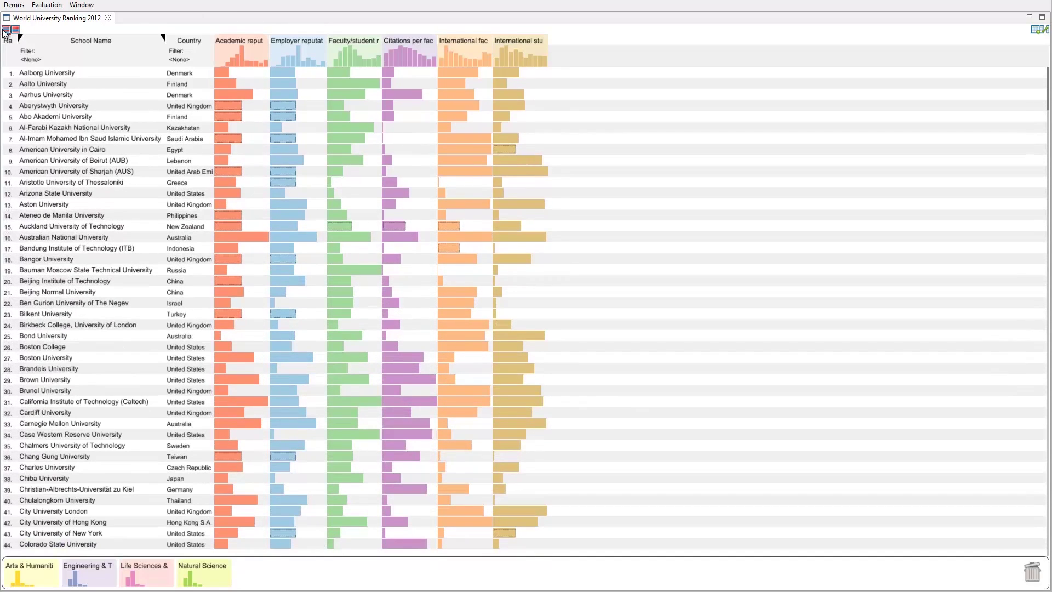
Filter the Country column globally to United States only and rank the schools by Academic reputation
mouse_move(24, 34)
click(172, 30)
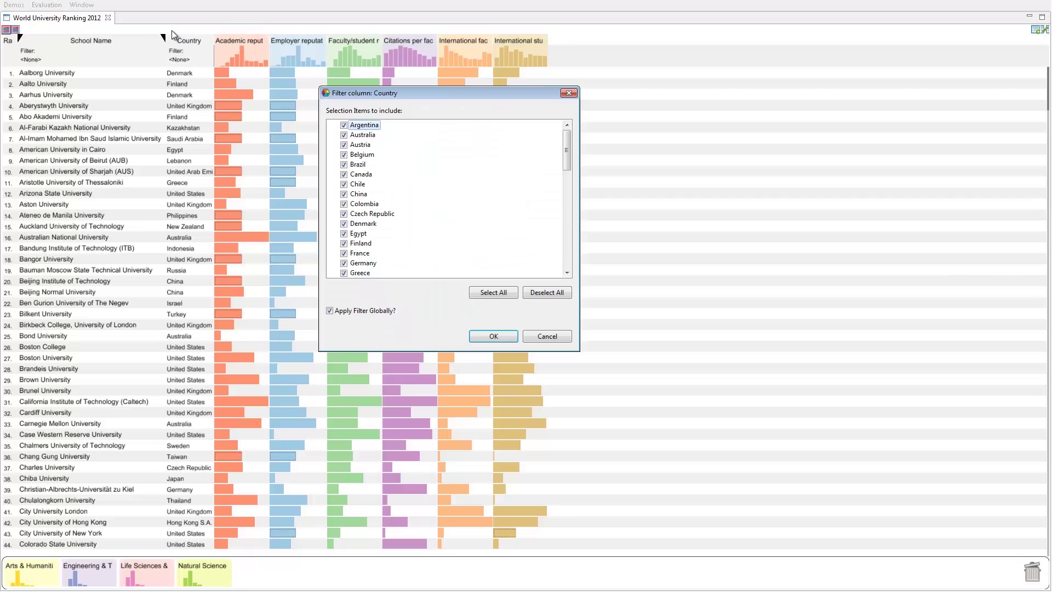
drag(566, 153, 566, 247)
click(551, 293)
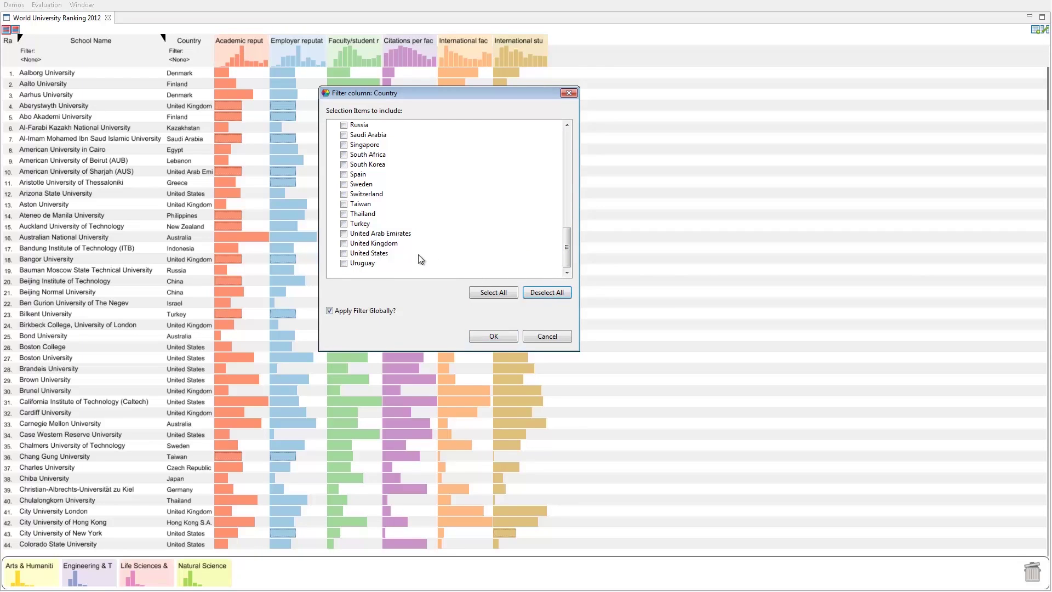
click(343, 253)
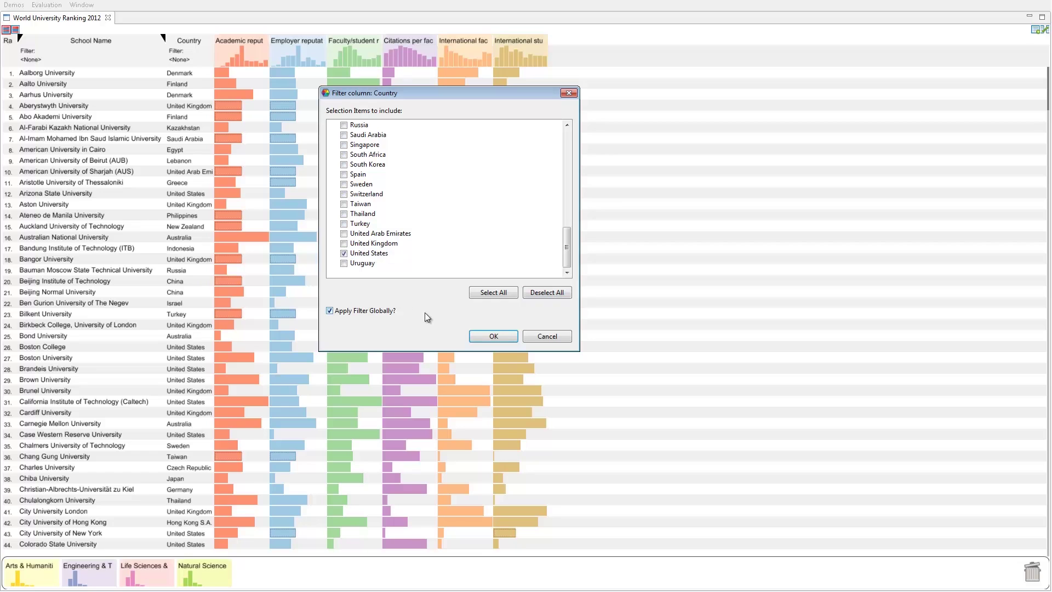
click(486, 335)
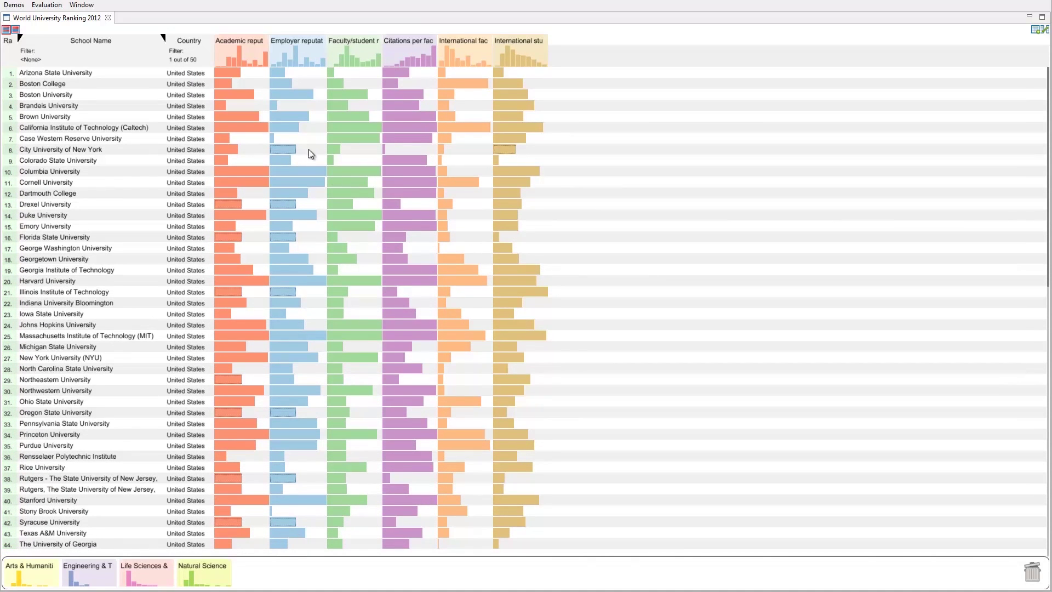
click(243, 59)
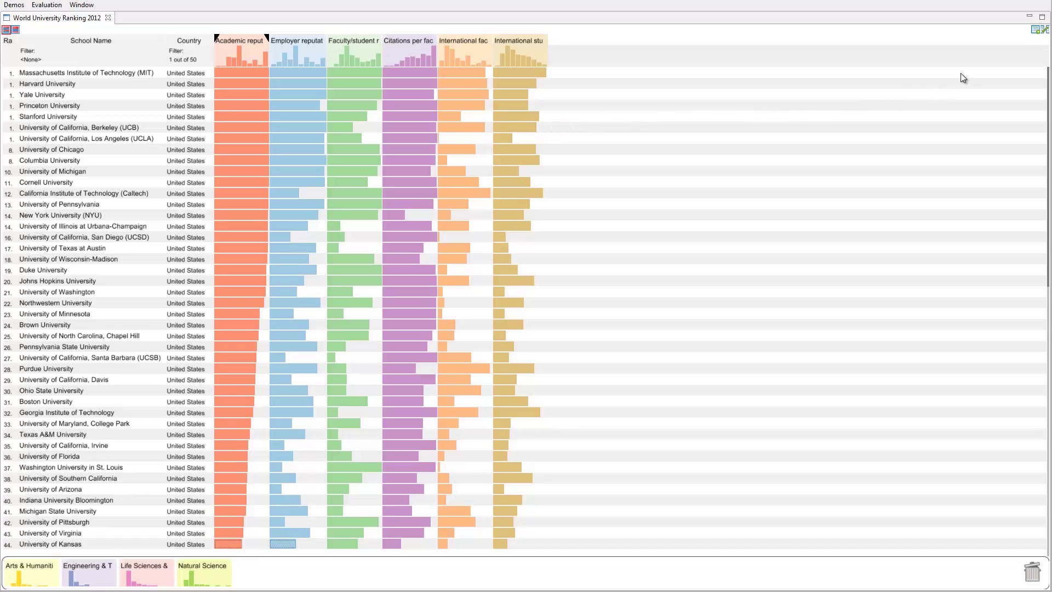
Add a sum column combining all six attributes from Academic reputation to International student ratio, and rank the schools by it
click(1035, 30)
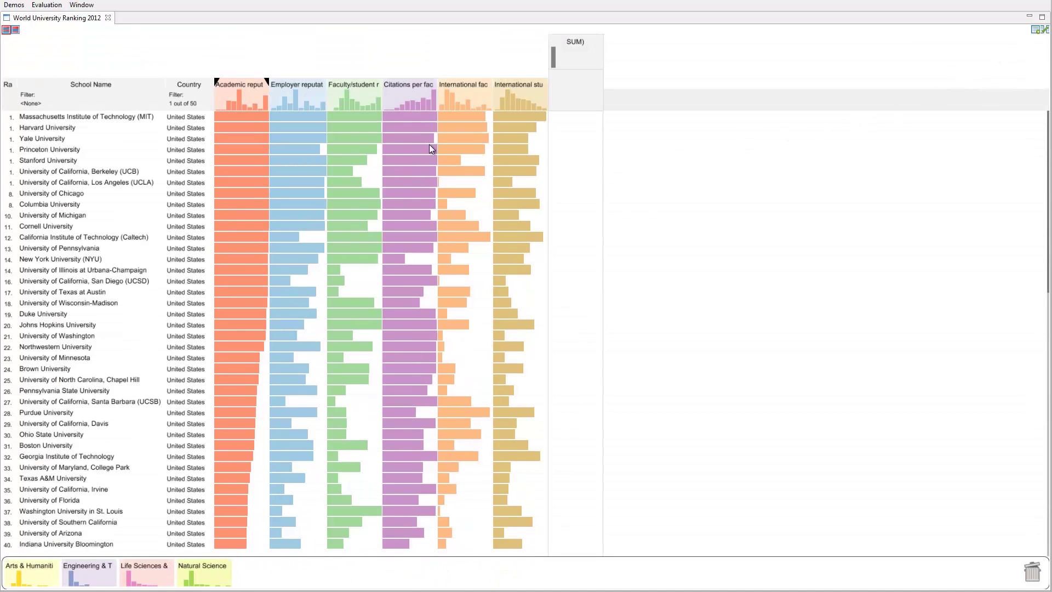
drag(234, 86, 569, 58)
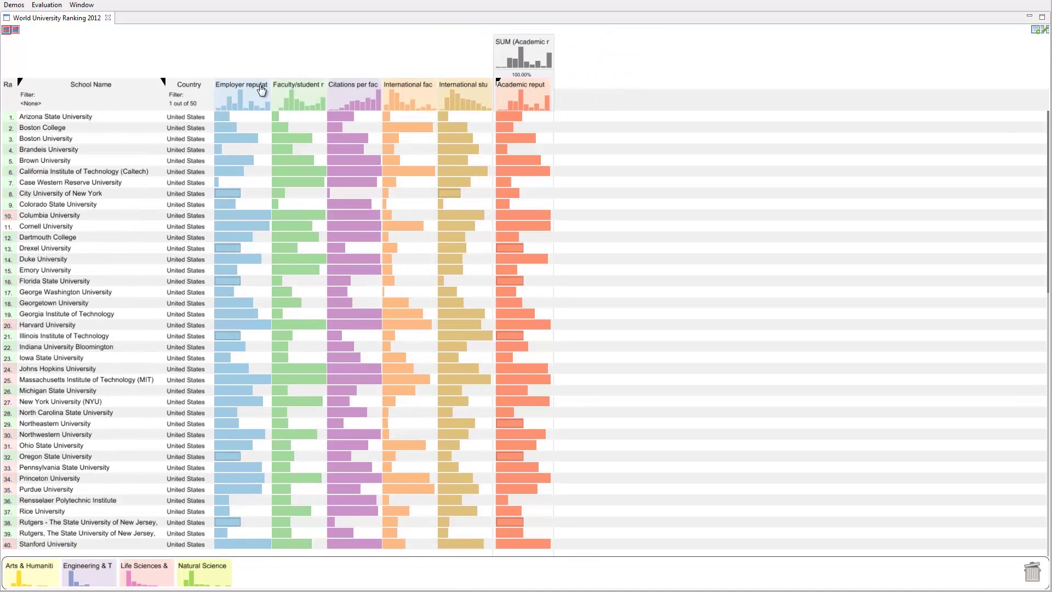
drag(241, 87, 512, 57)
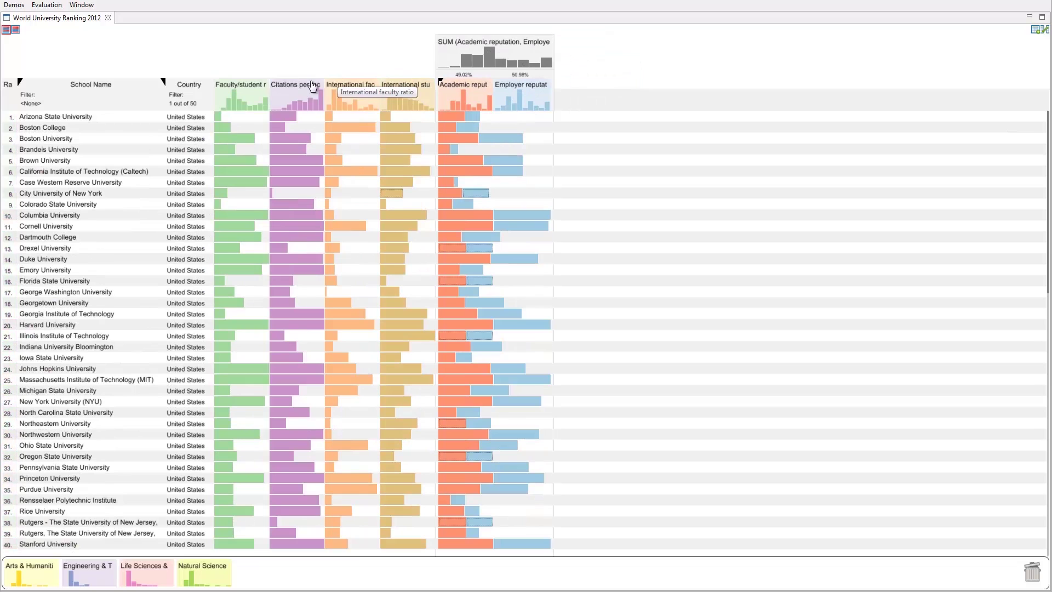
drag(241, 86, 448, 58)
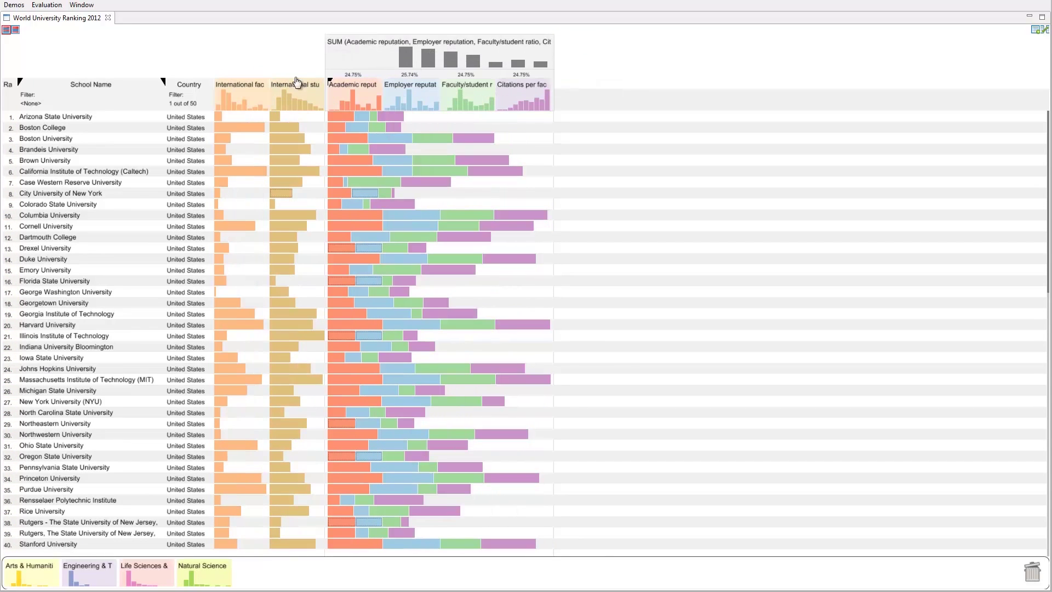
drag(241, 87, 433, 60)
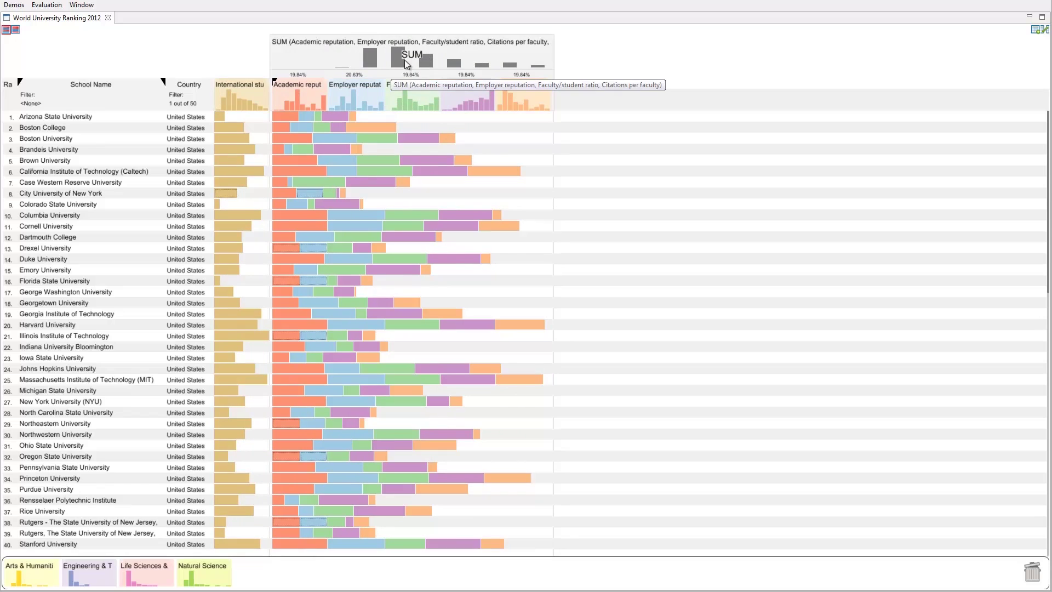
drag(252, 97, 392, 63)
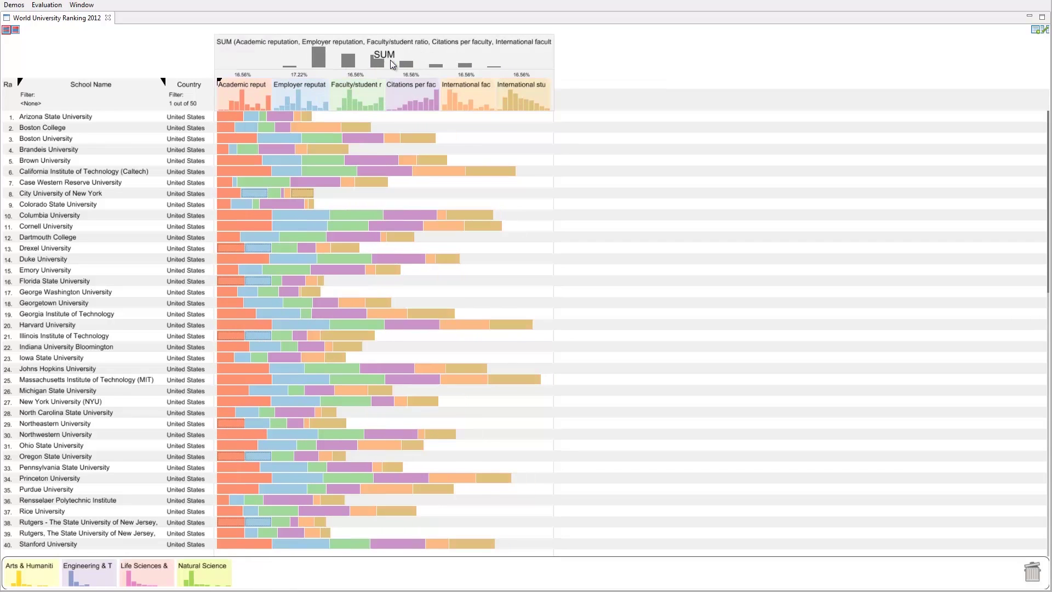
click(391, 61)
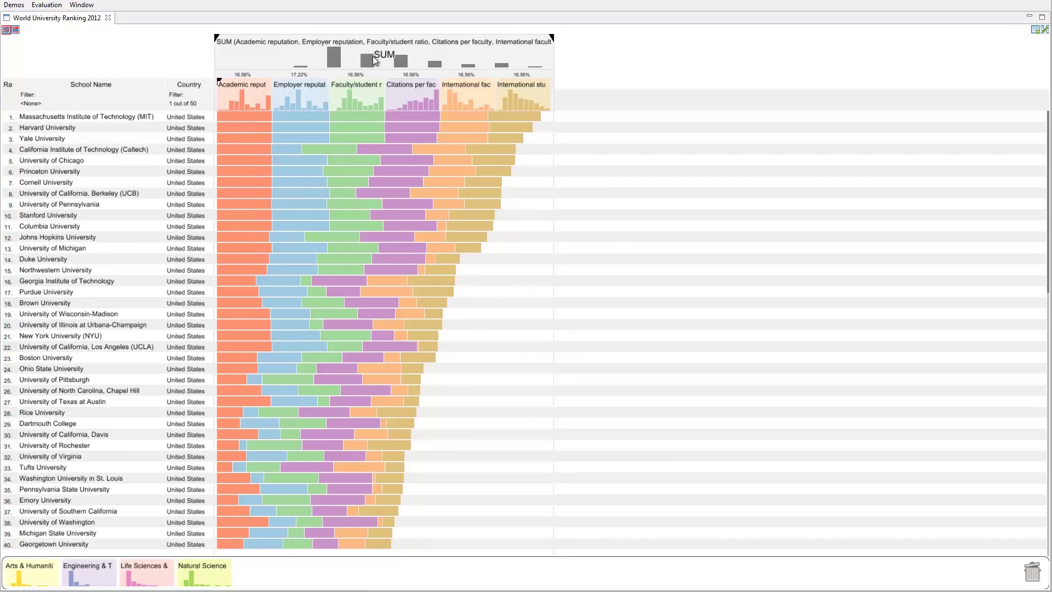
Set the sum's weights to Academic reputation 40, Employer reputation 10, Faculty/student ratio 20, Citations per faculty 20, and both international ratios 5
double_click(301, 74)
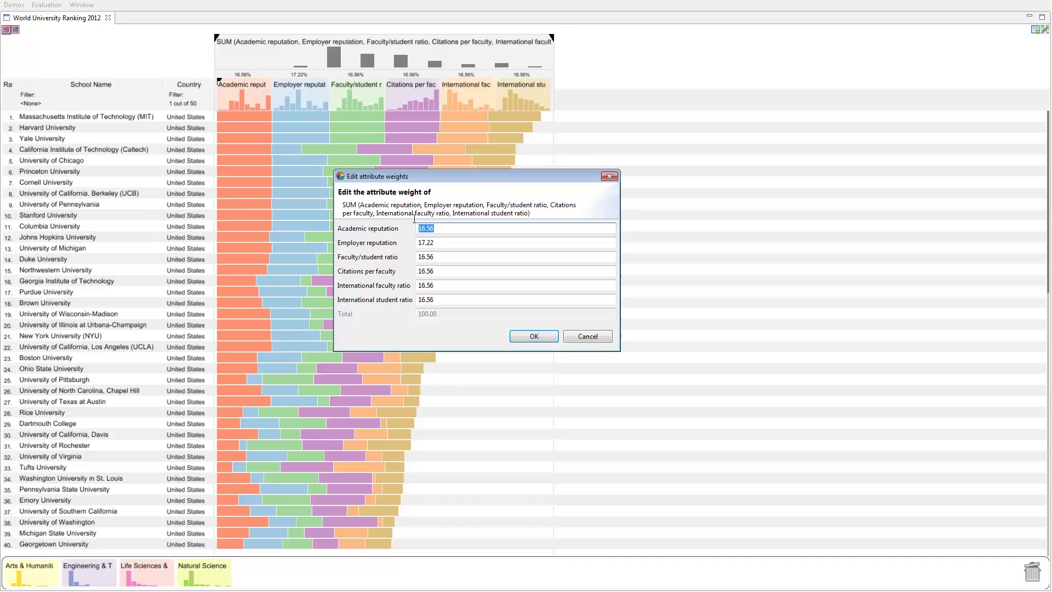
text(40)
key(Tab)
text(10)
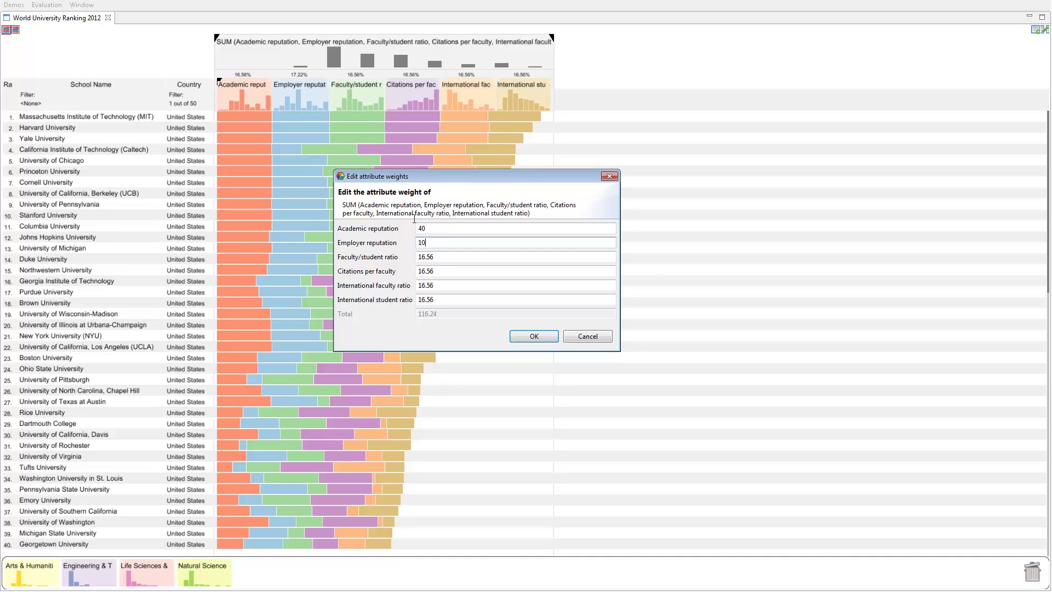
key(Tab)
text(20)
key(Tab)
text(20)
key(Tab)
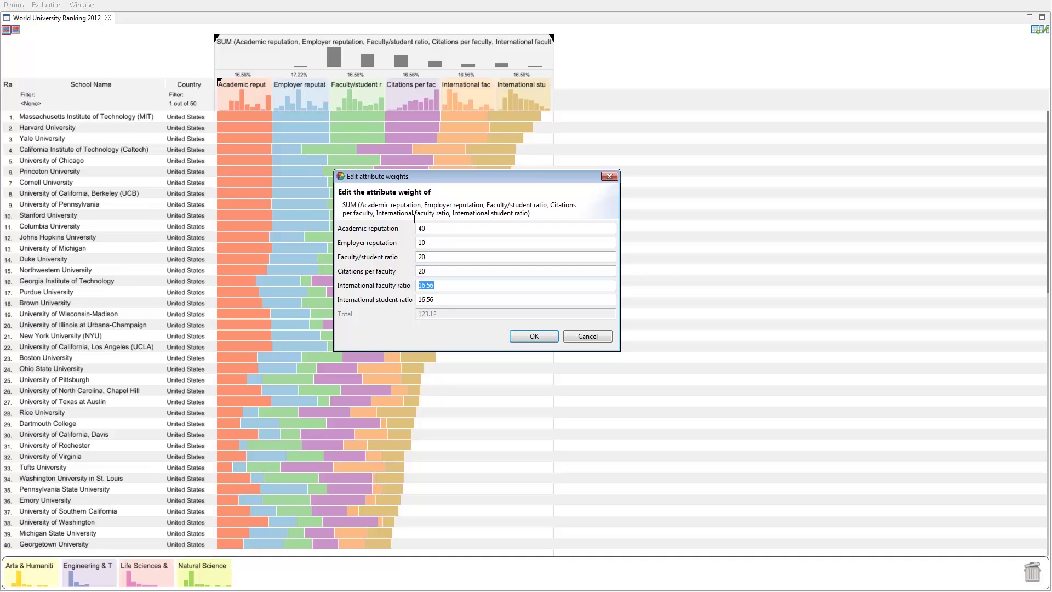
text(5)
key(Tab)
text(5)
key(Tab)
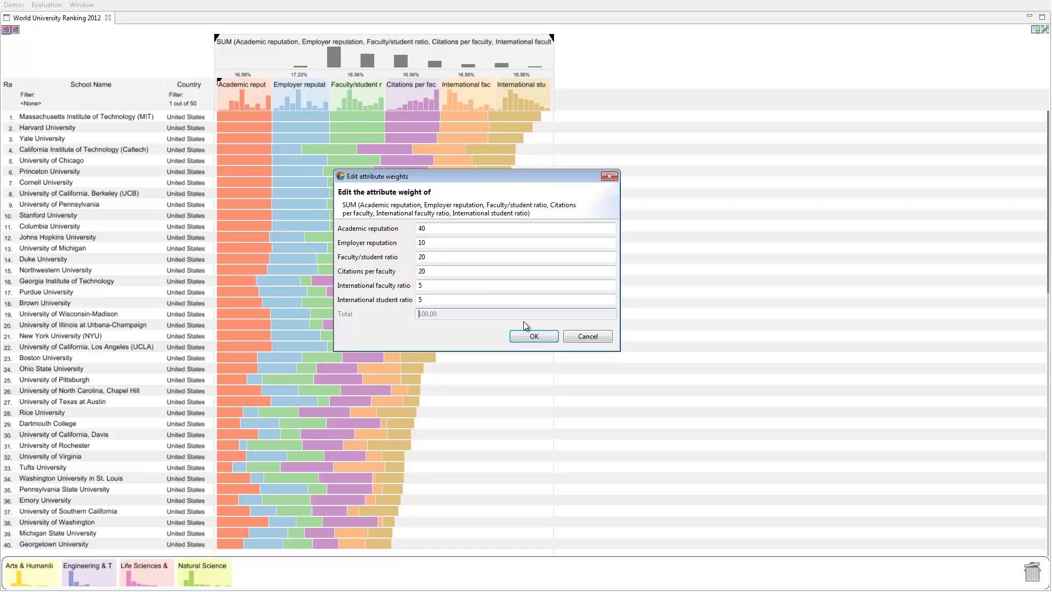
click(545, 338)
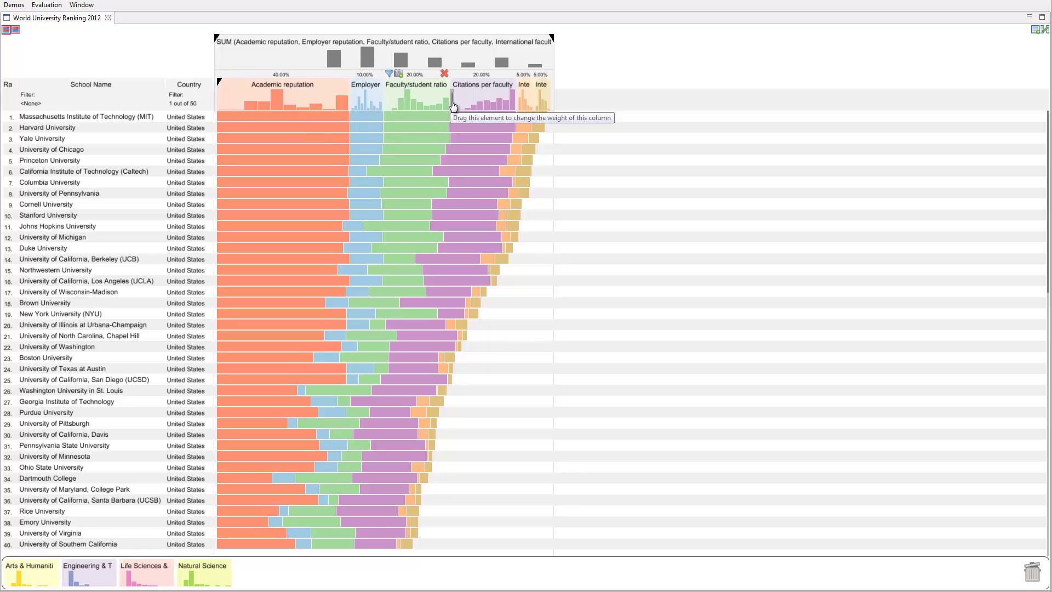
Widen the Faculty/student ratio column within the sum to raise its weight to about 26%
drag(453, 105, 482, 104)
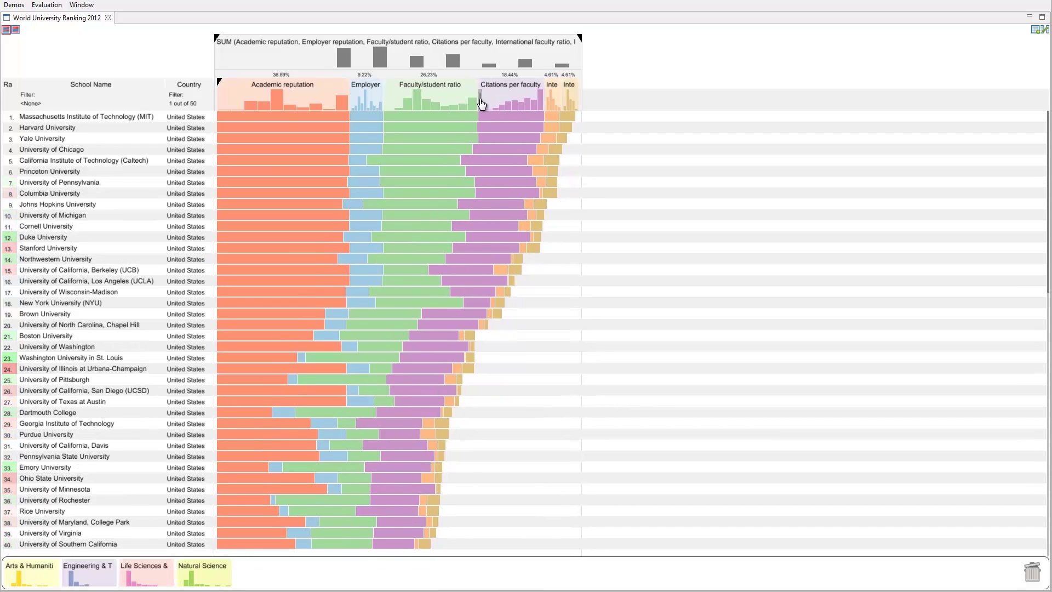
mouse_move(482, 104)
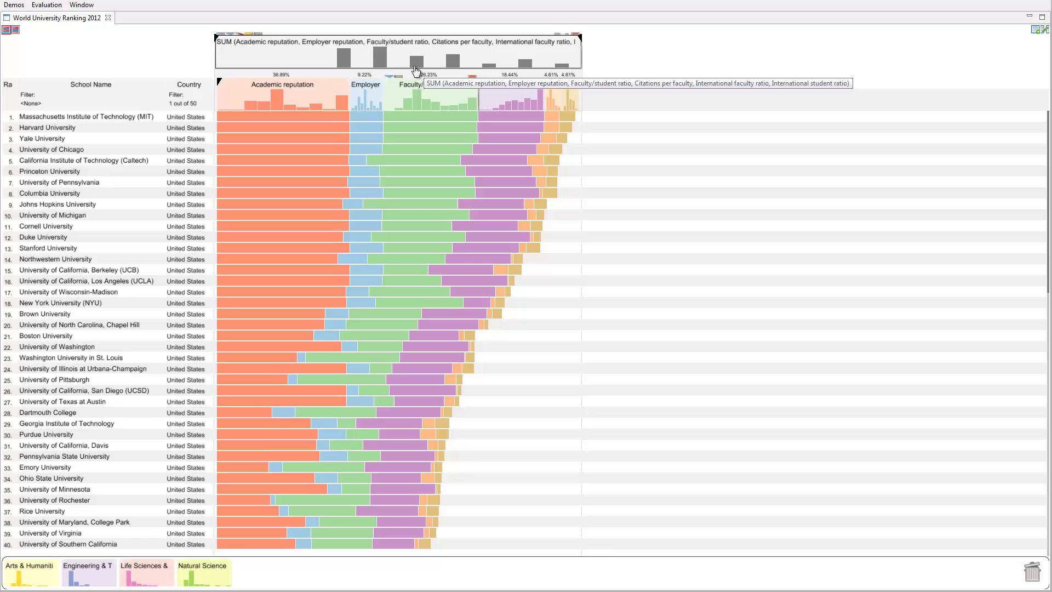
Create a side-by-side copy of the combined ranking and remove Citations per faculty from the original sum
mouse_move(376, 60)
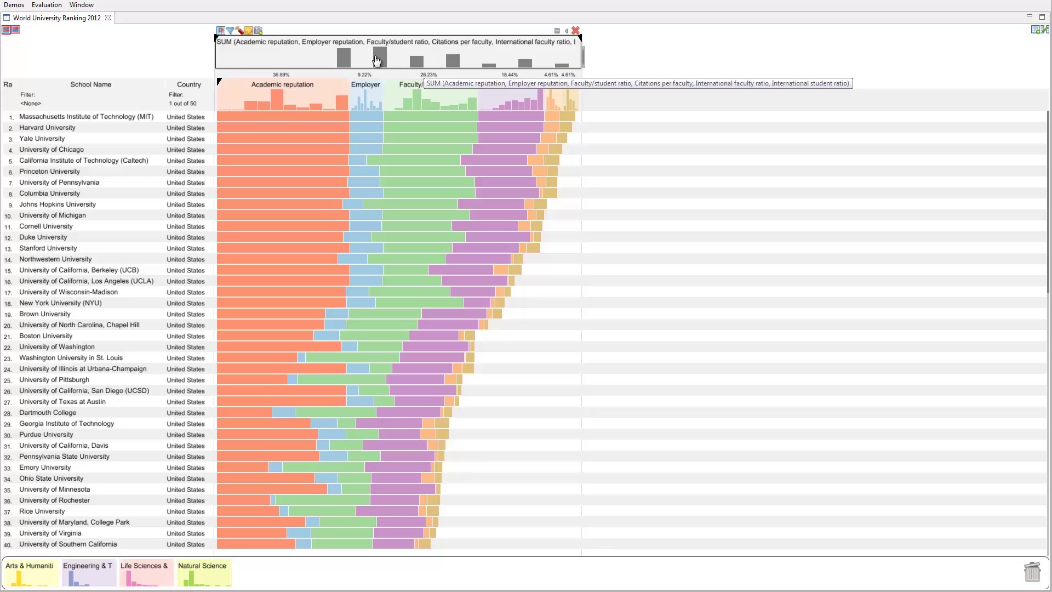
click(259, 31)
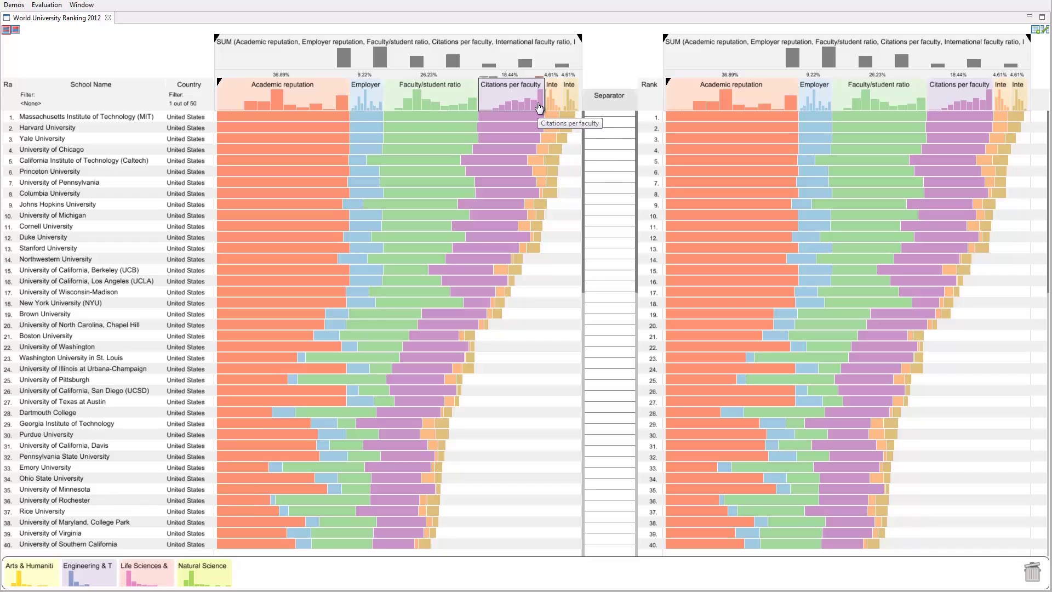
click(539, 73)
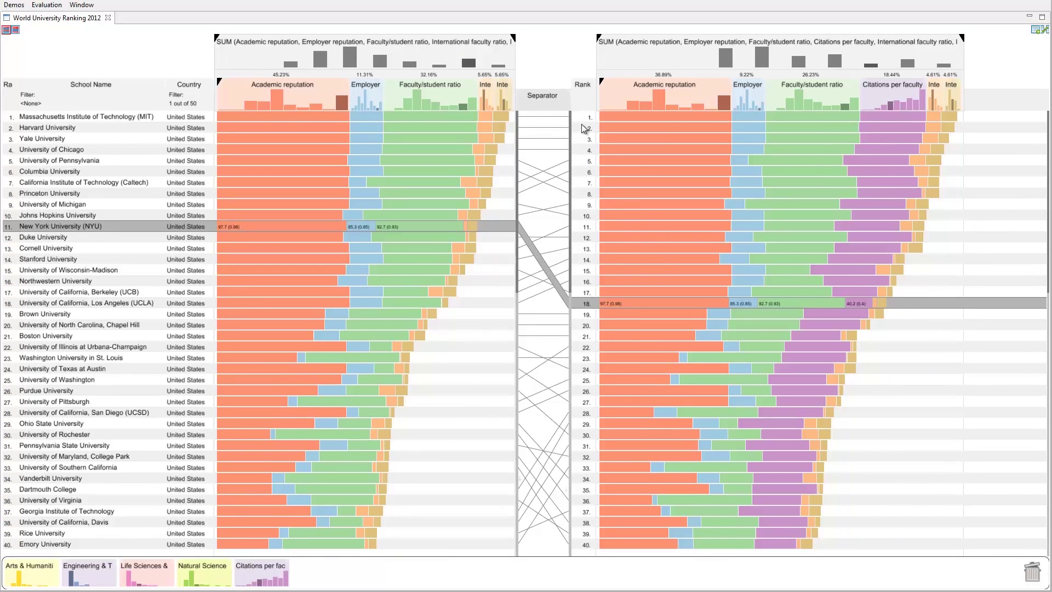
Show the rank differences from the original ranking in the copied ranking's Rank column
mouse_move(582, 93)
click(573, 73)
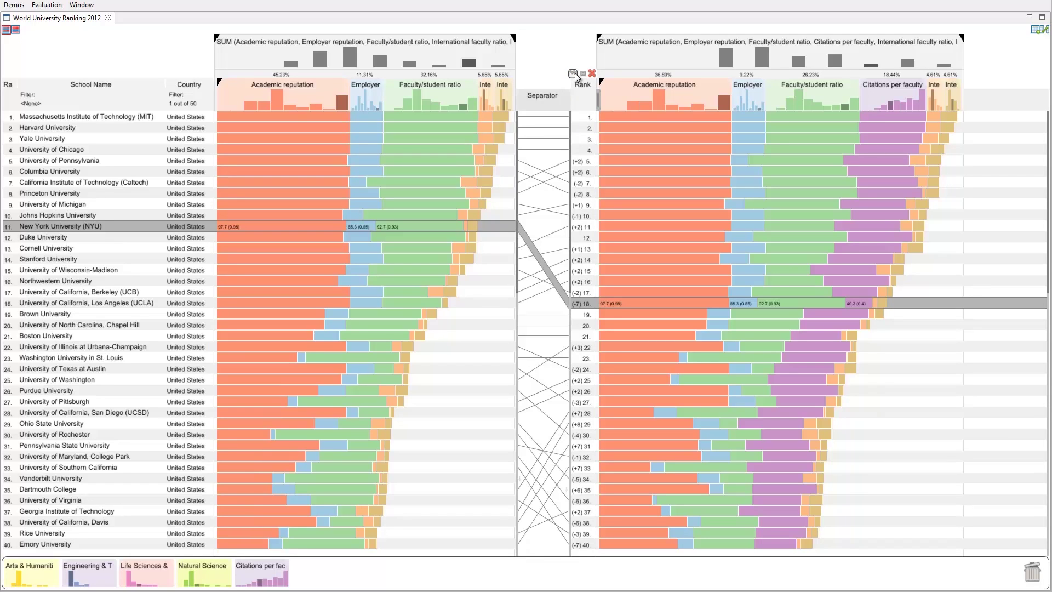
mouse_move(557, 91)
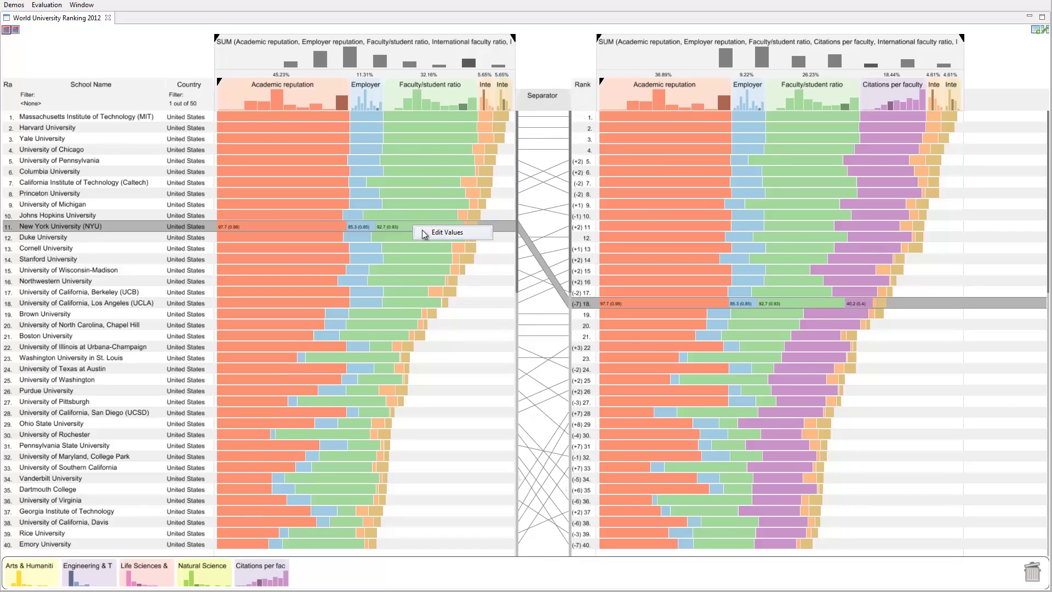
Set New York University's International student ratio to 75.7 and apply the change
double_click(440, 233)
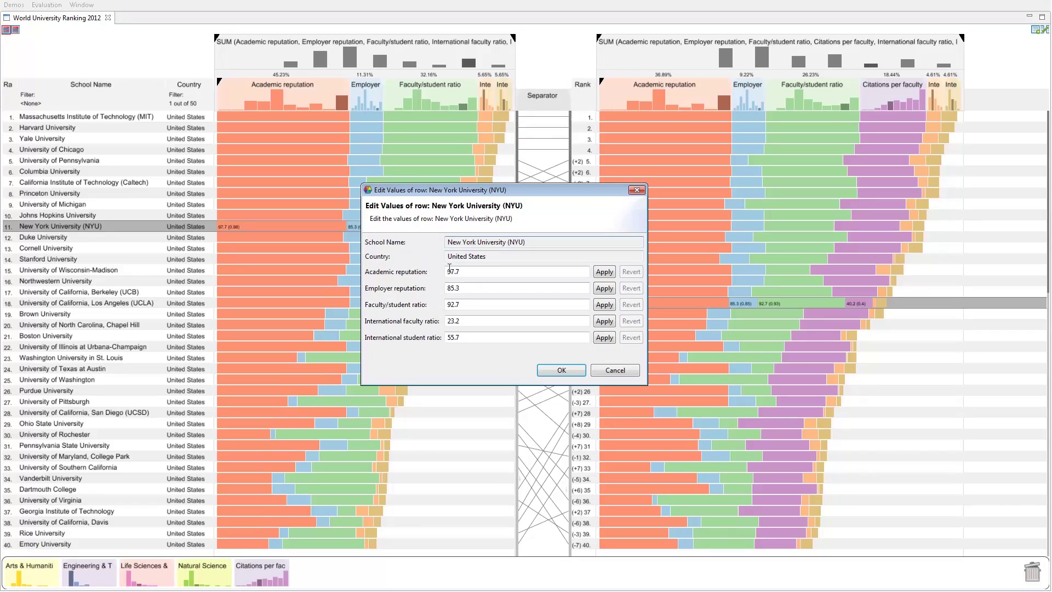
click(448, 337)
text(7)
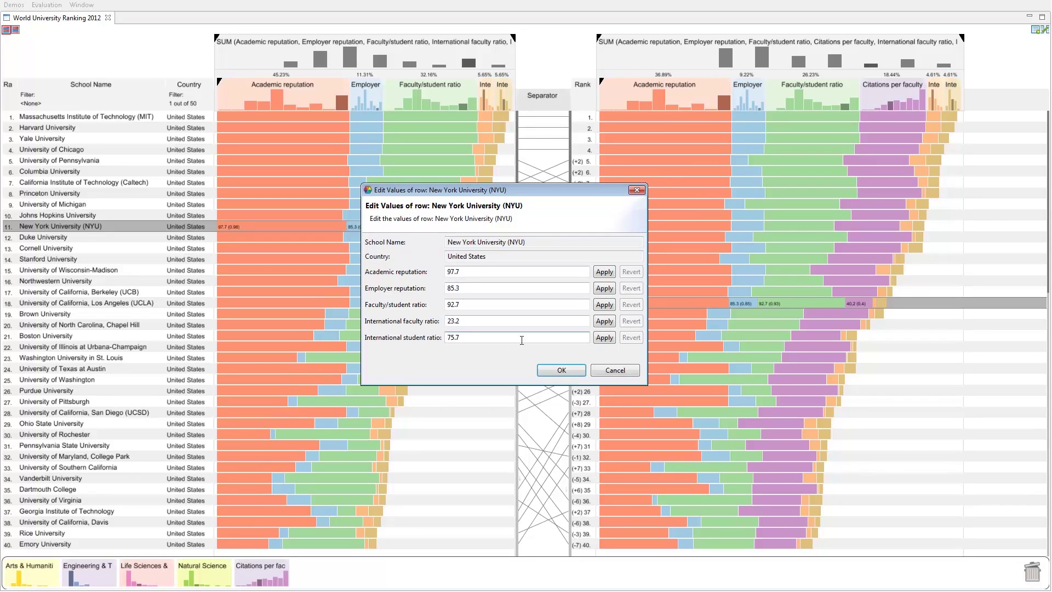
click(602, 337)
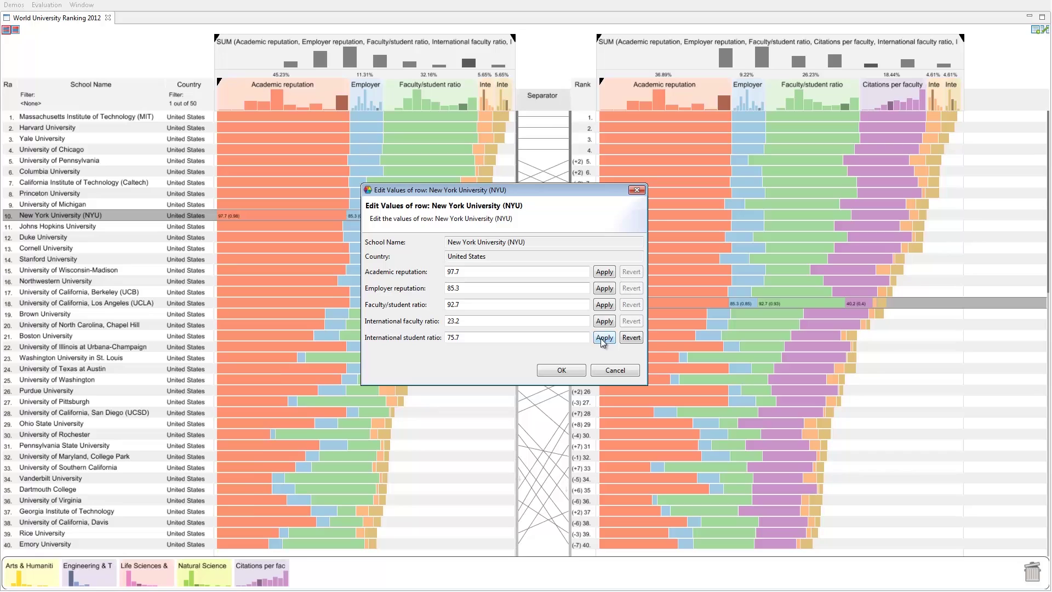
click(569, 370)
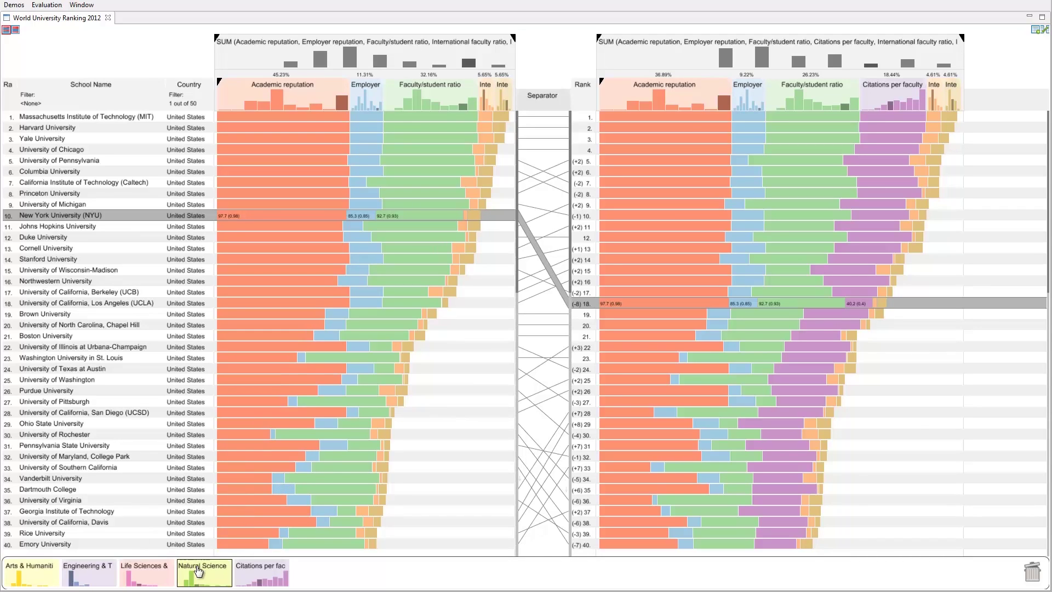
Add Natural Sciences after Academic reputation in the original sum and combine it with Engineering & Technology into a maximum column
drag(199, 572, 351, 117)
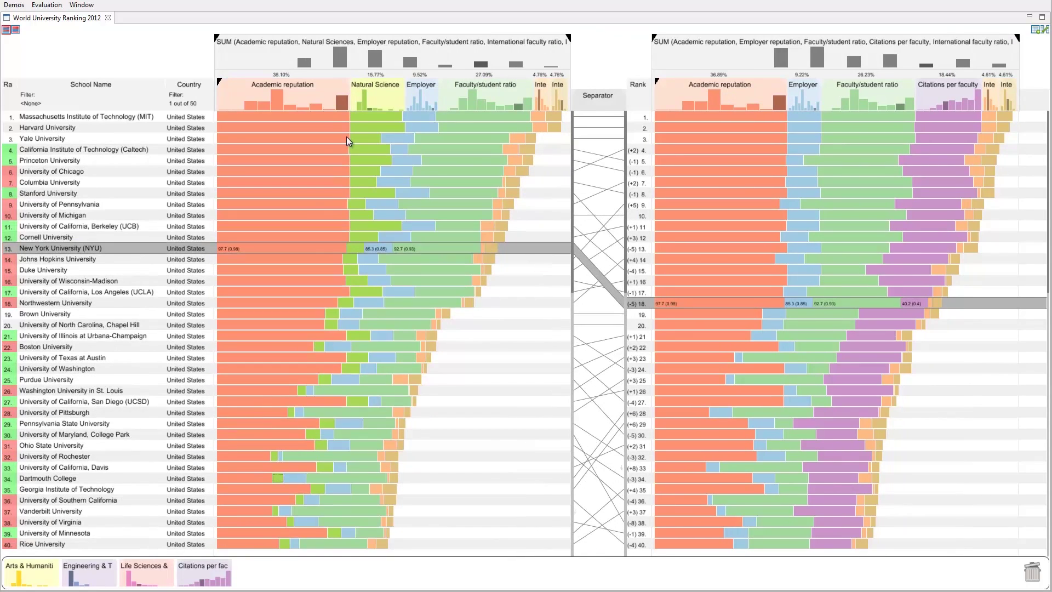
drag(89, 573, 371, 110)
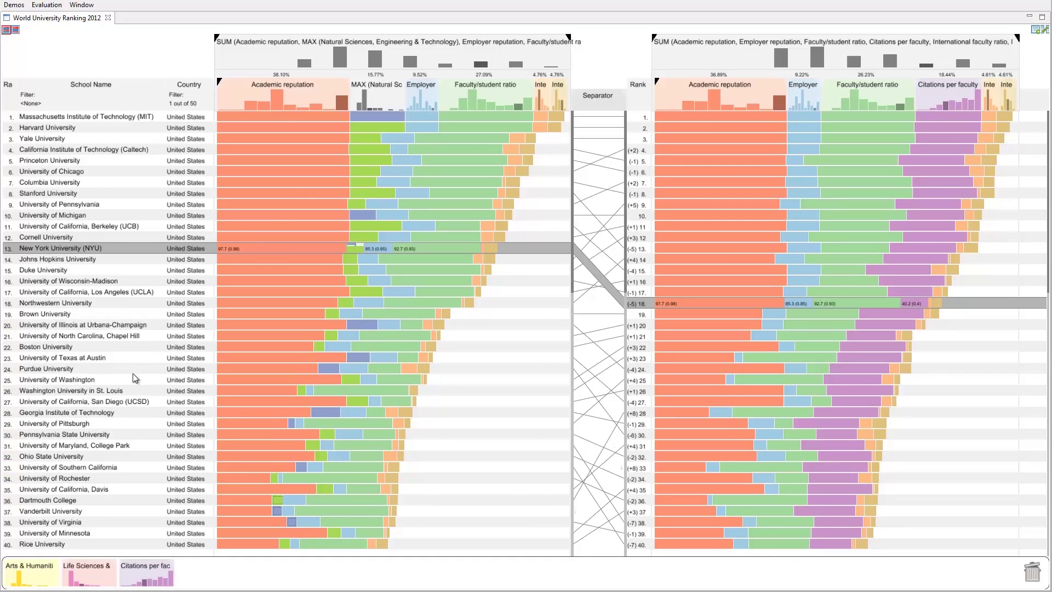
Add Arts & Humanities after the maximum column in the original sum and restrict its mapping to raw values up to 68
drag(24, 573, 406, 103)
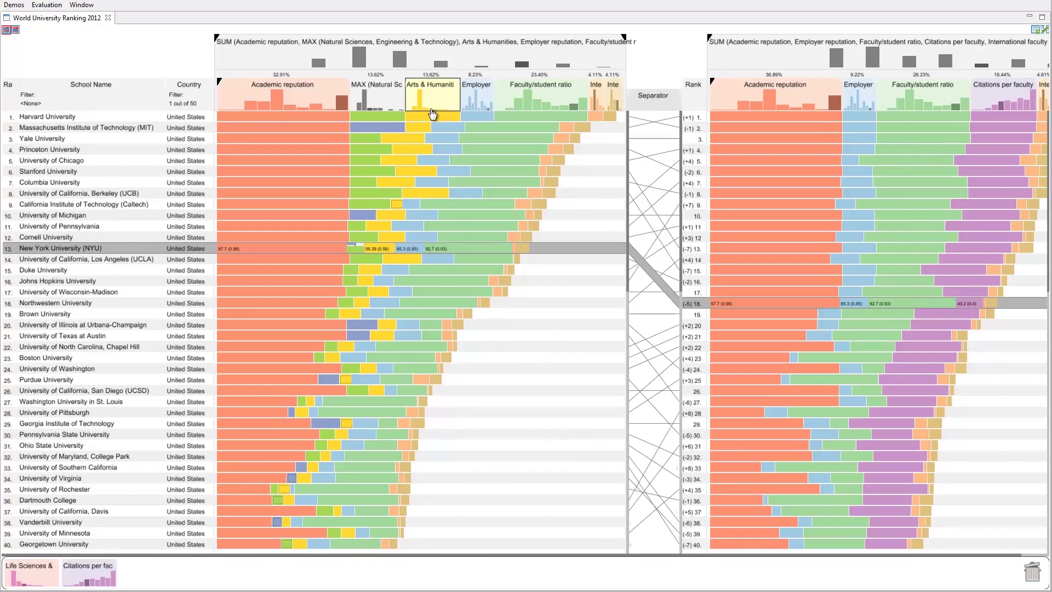
right_click(428, 104)
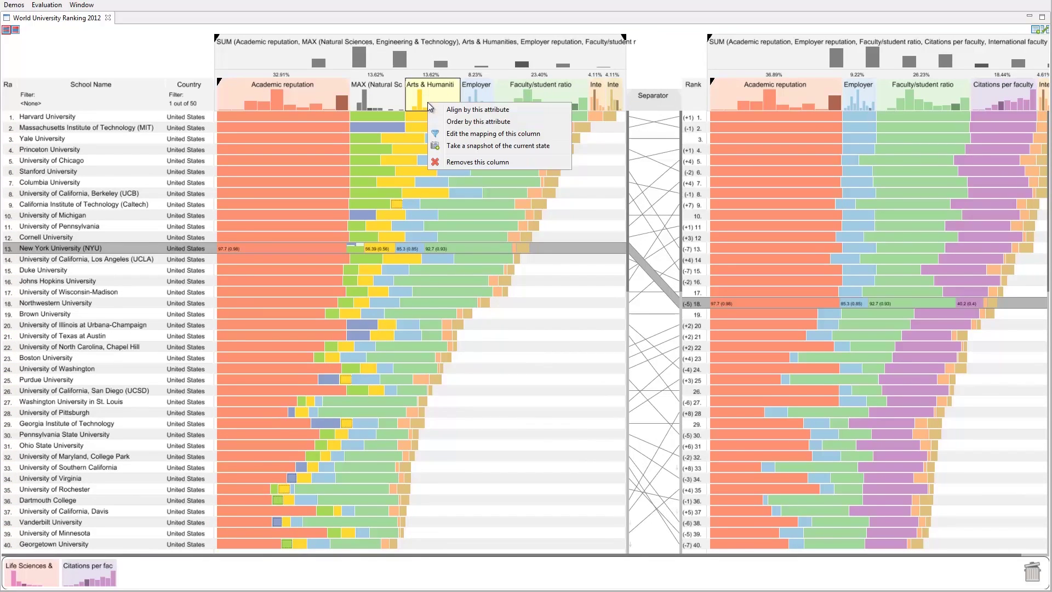
click(451, 133)
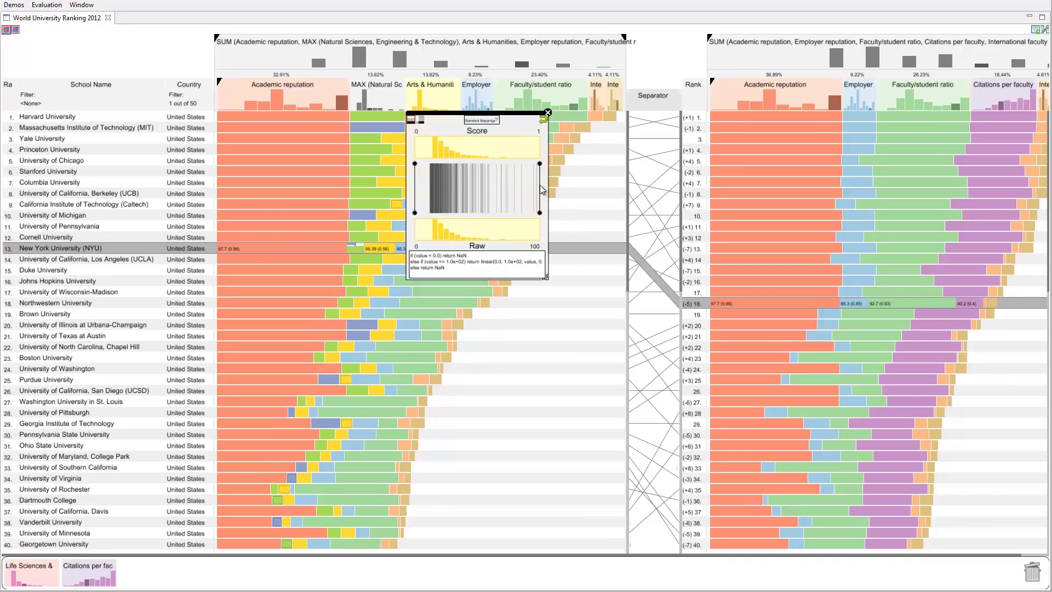
drag(519, 142, 624, 157)
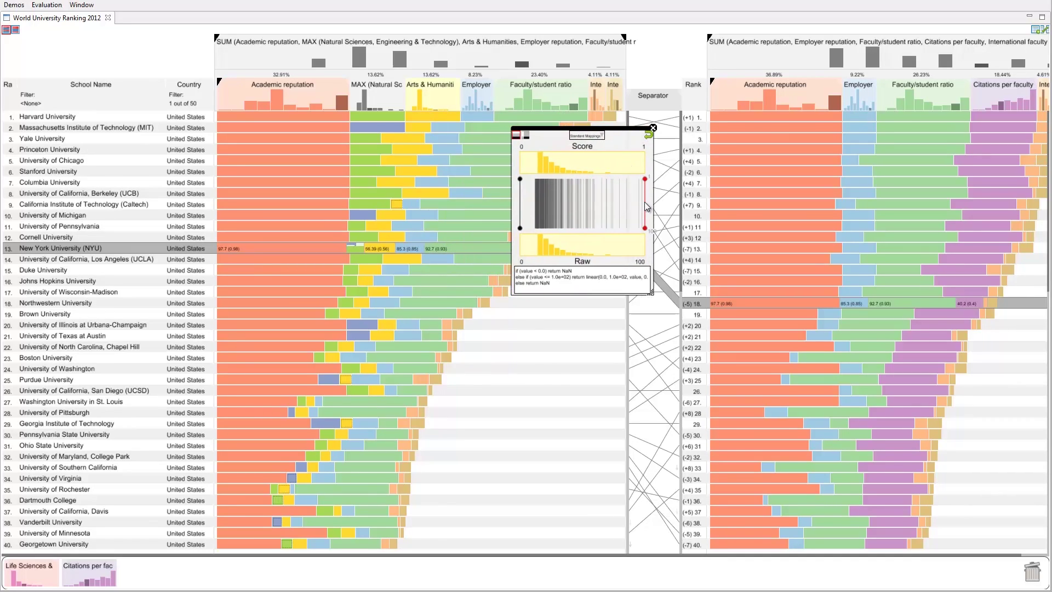
drag(645, 205, 605, 201)
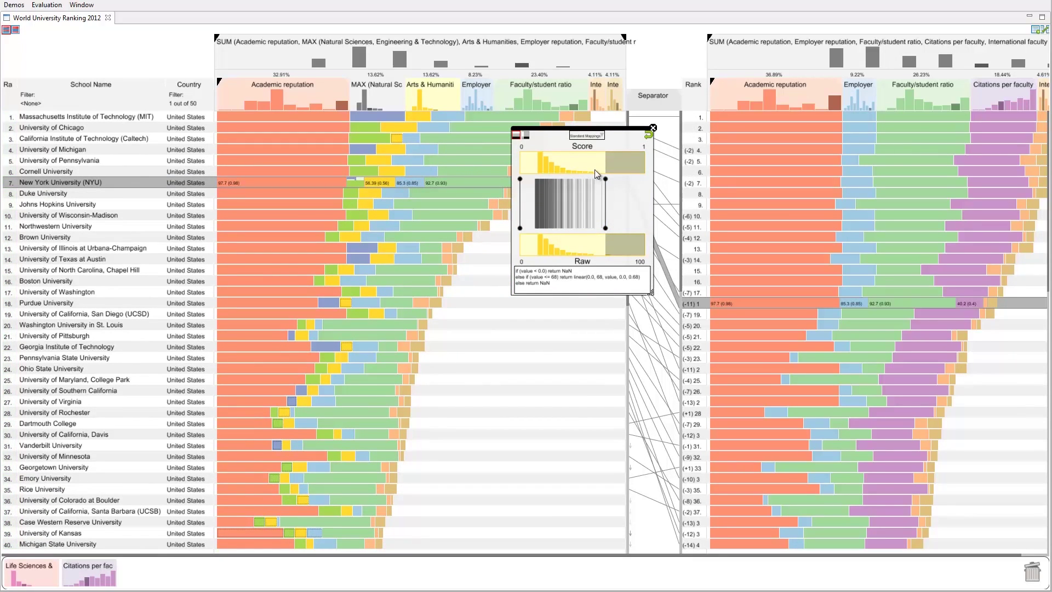
Apply the standard Invert mapping to Arts & Humanities, close the mapping editor, and select the Massachusetts Institute of Technology row
click(586, 135)
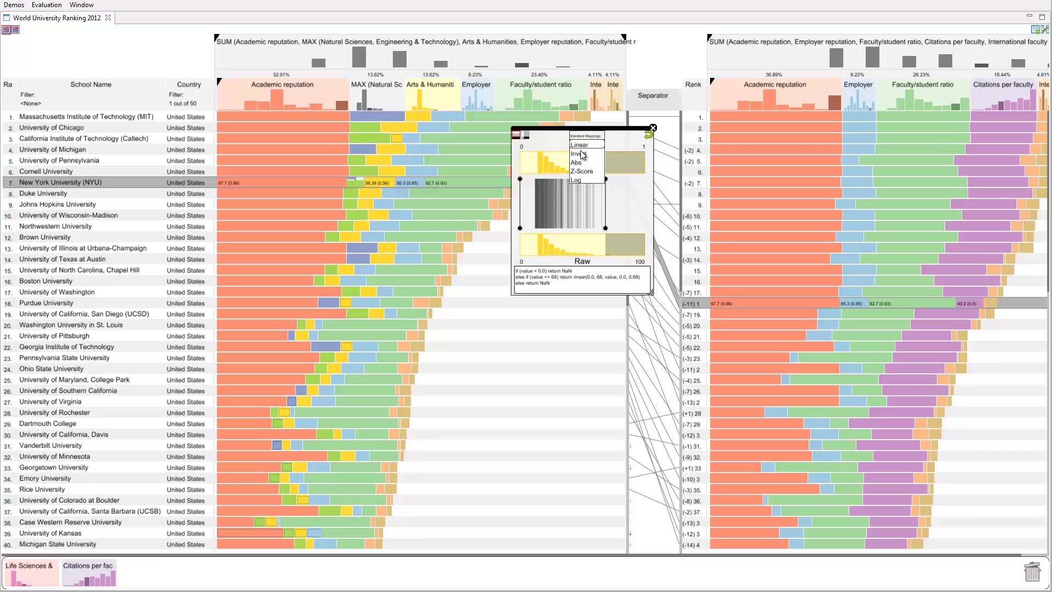
click(580, 153)
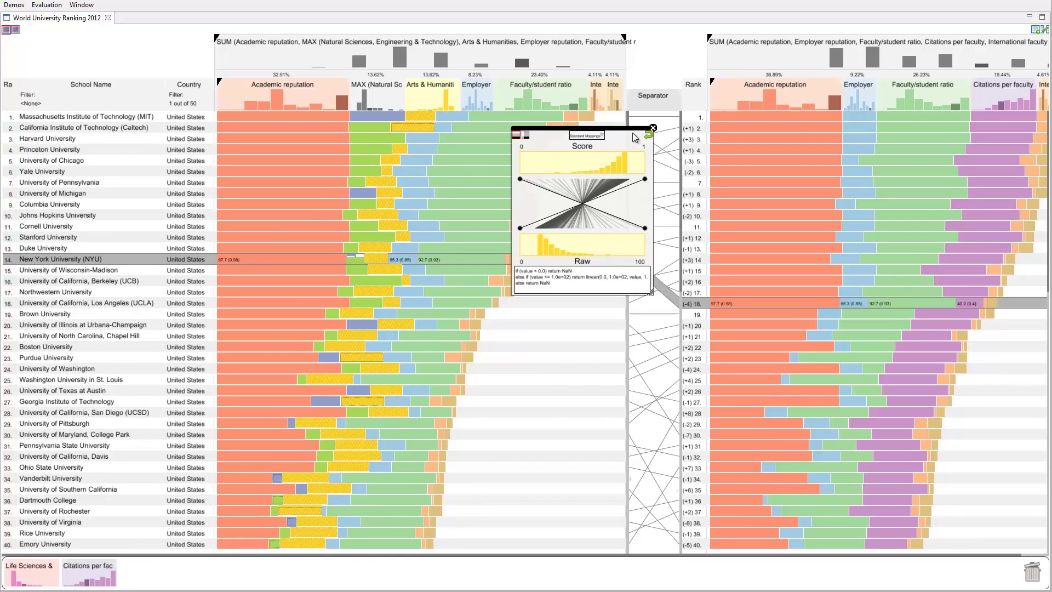
click(652, 128)
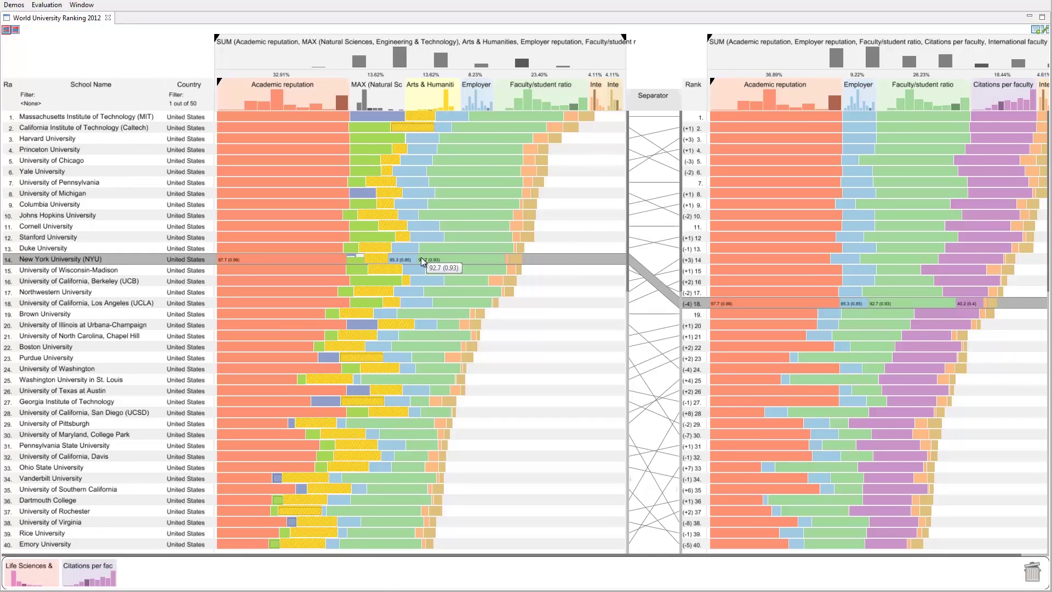
click(163, 118)
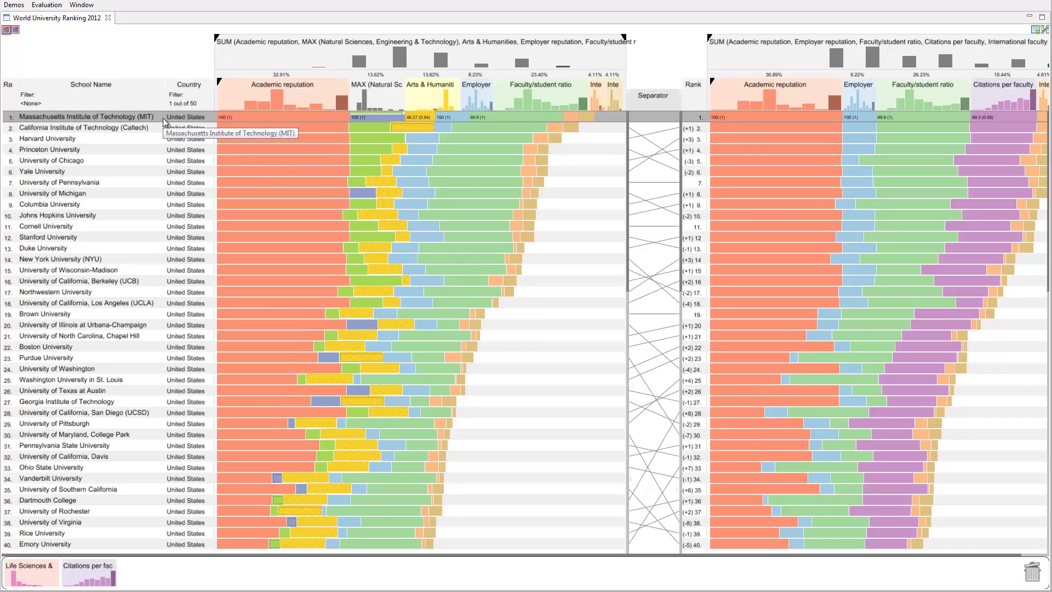